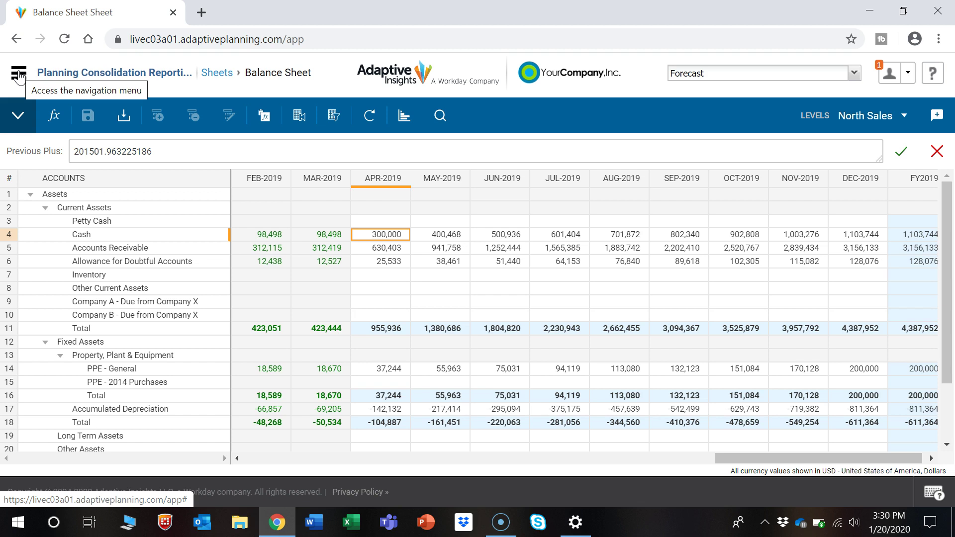
Reopen the Balance Sheet from the sheets list in the navigation menu
left_click(19, 75)
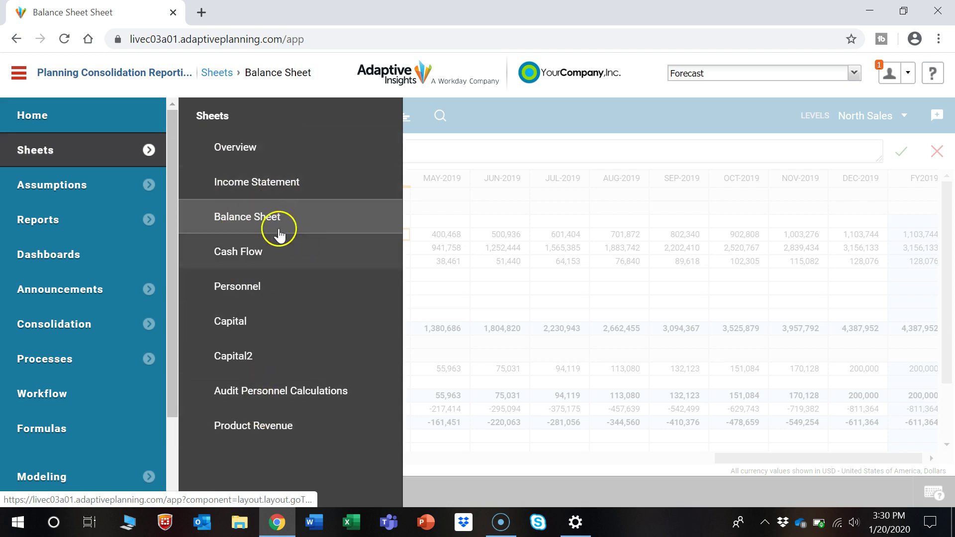
left_click(516, 249)
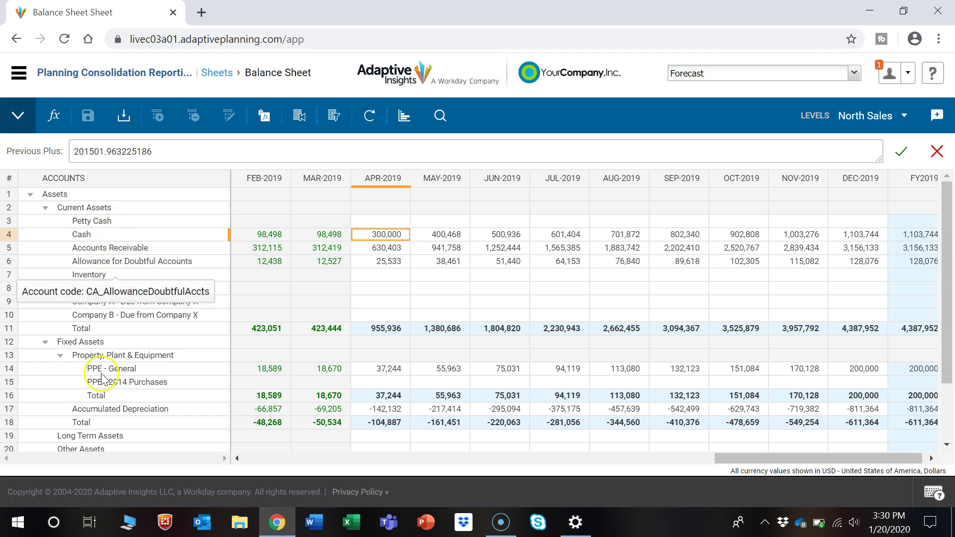
mouse_move(65, 312)
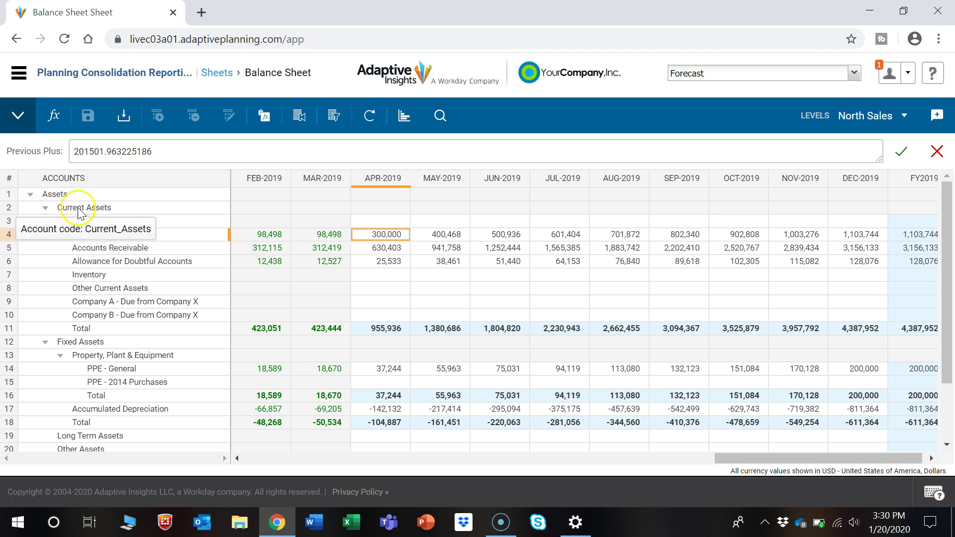
Collapse and re-expand the Current Assets group, then scroll the grid sideways
left_click(45, 209)
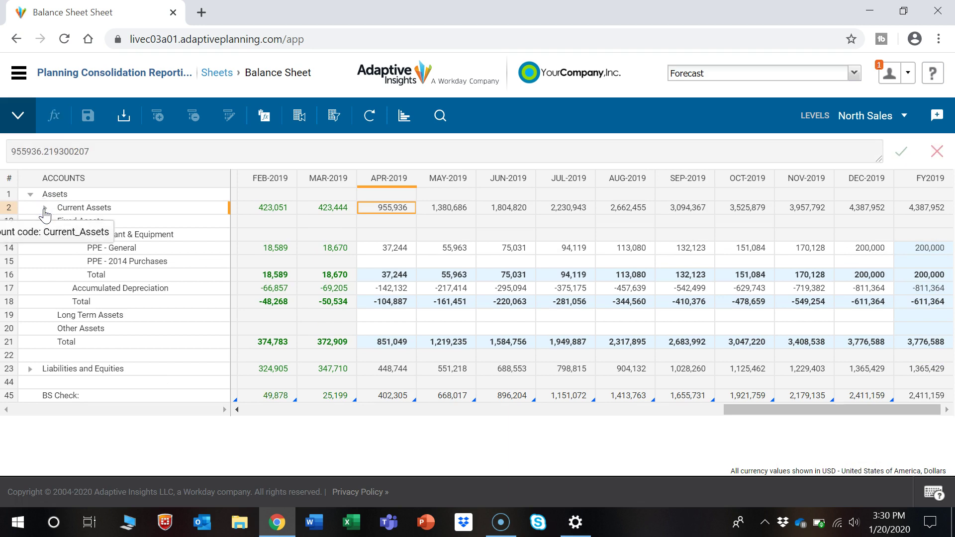
left_click(45, 209)
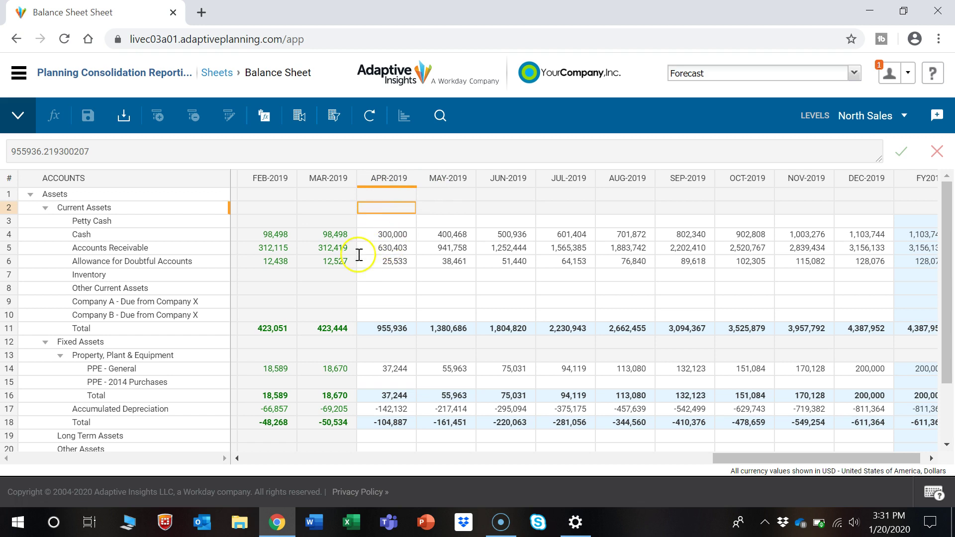
scroll(358, 254, "left", 4)
scroll(357, 255, "right", 3)
scroll(357, 254, "left", 1)
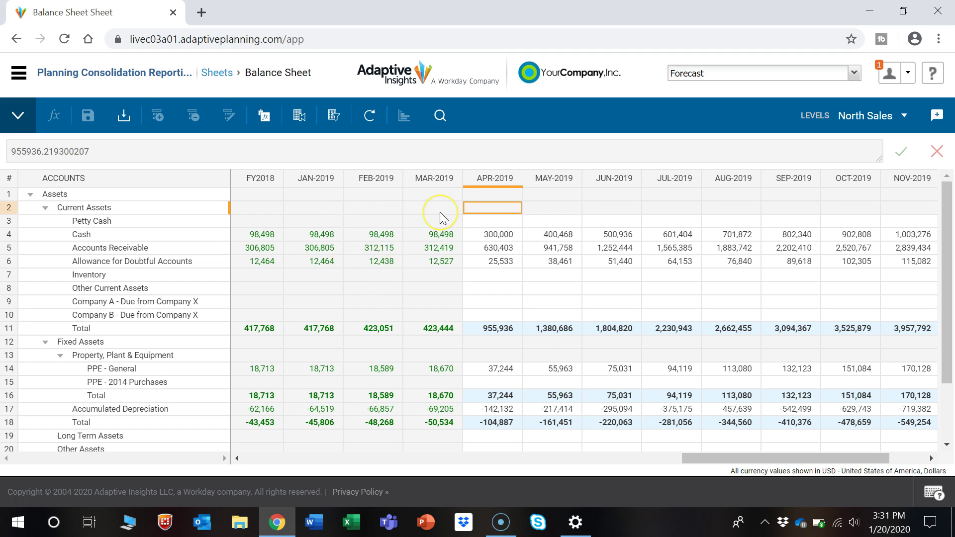
Change the APR-2019 Cash value to 325000
left_click(500, 238)
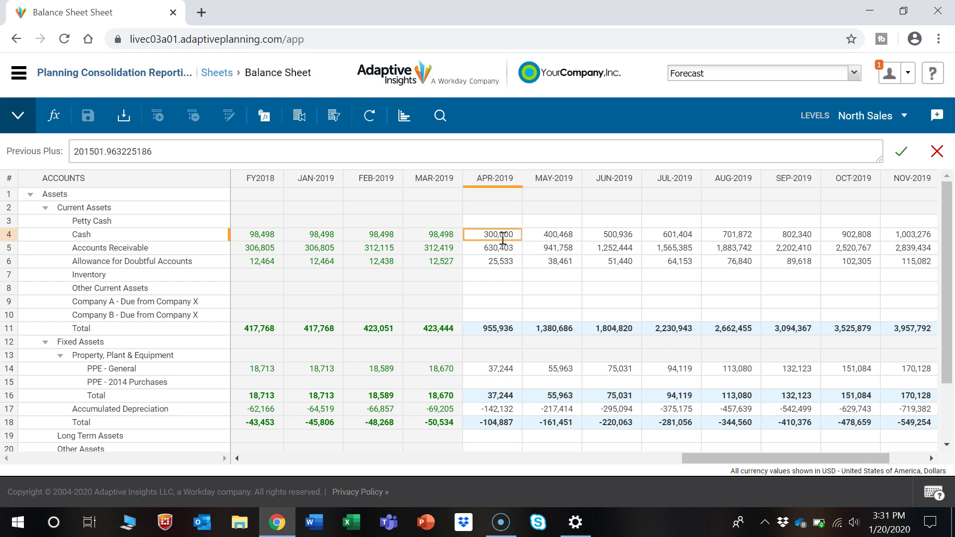
double_click(502, 238)
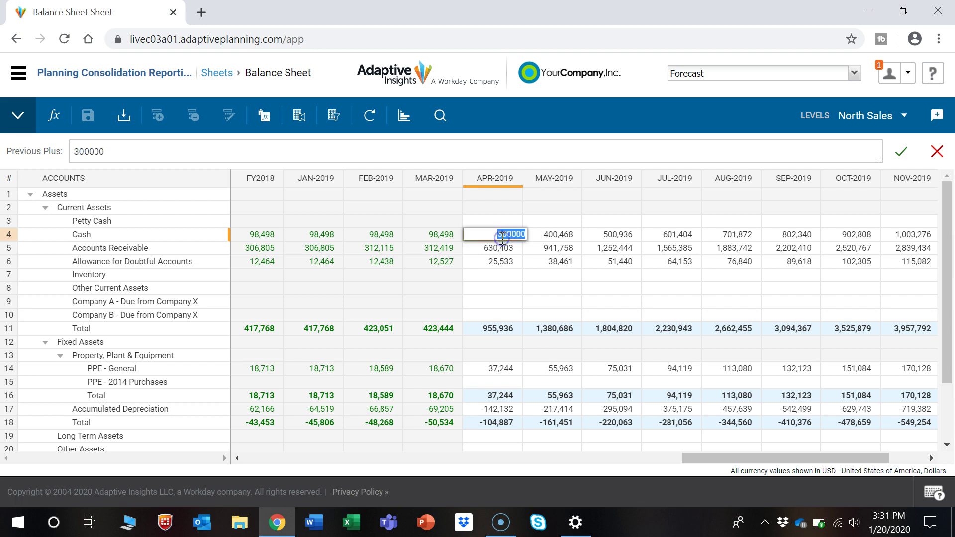
type("325000")
key("Return")
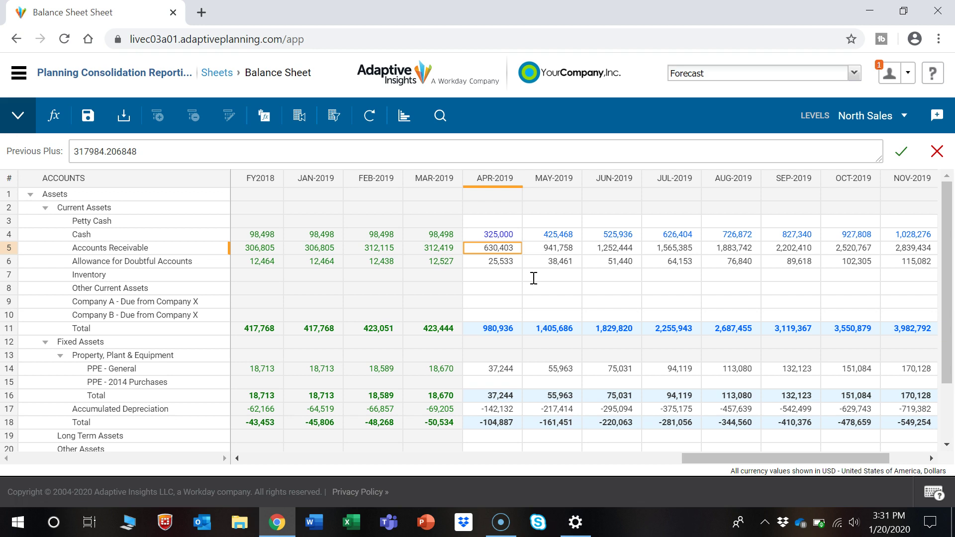
Save the Balance Sheet with APR-2019 Cash at 325,000 and reselect the Cash cell
left_click(85, 119)
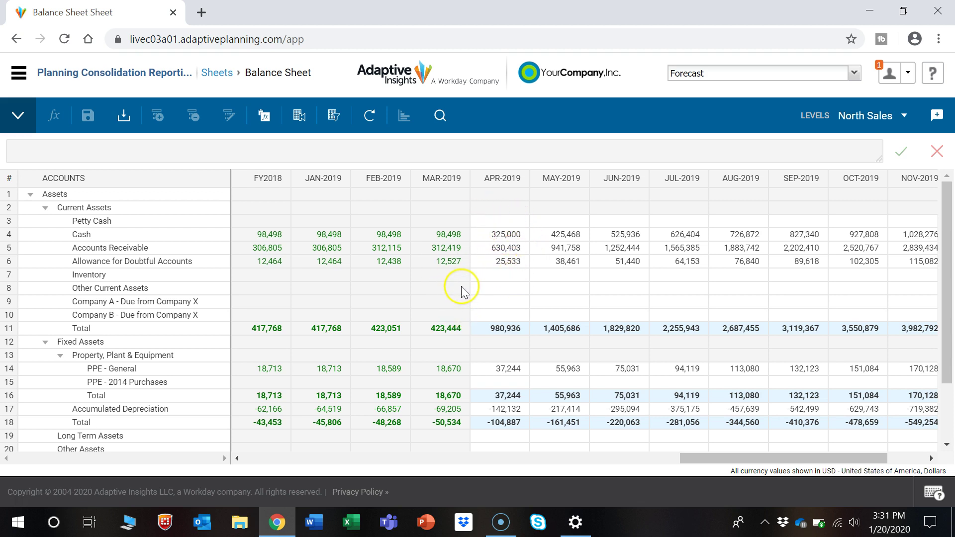
left_click(485, 232)
Add the note 'Notes notes notes' to the APR-2019 Cash cell, then select Accounts Receivable
right_click(486, 232)
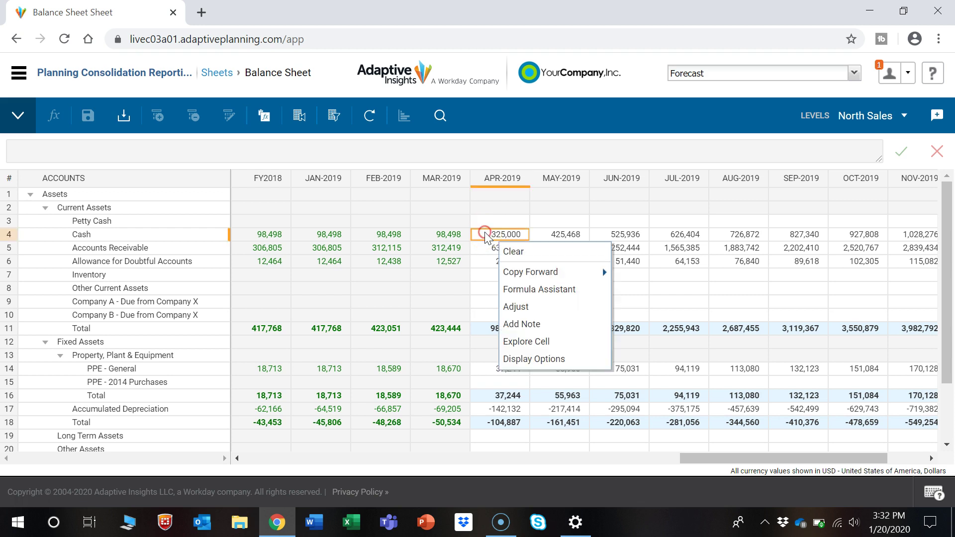
left_click(519, 325)
left_click(595, 231)
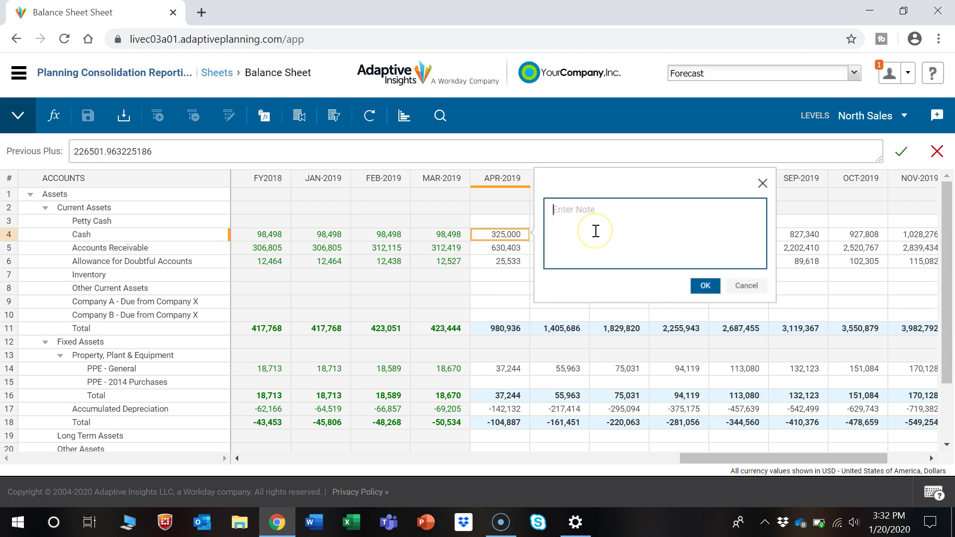
type("Notes notes notes")
left_click(705, 285)
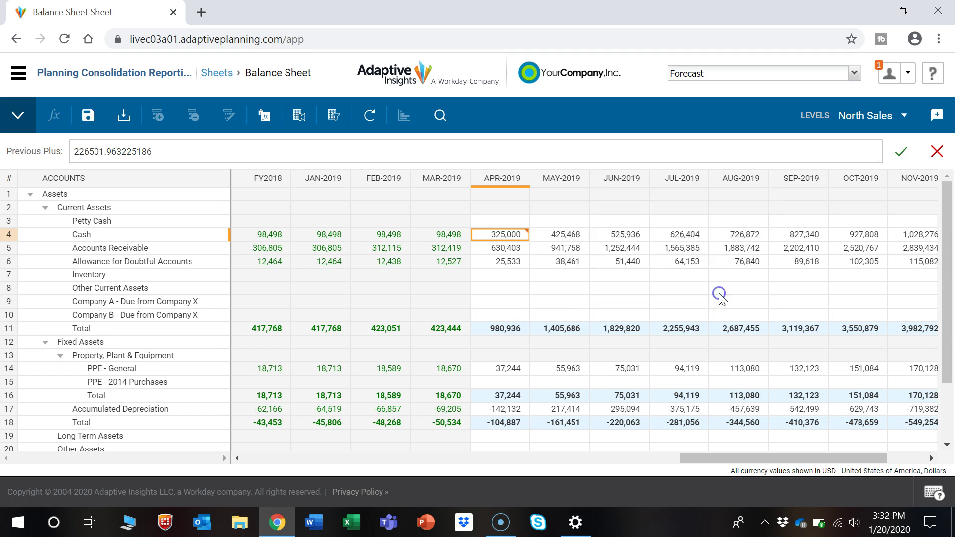
left_click(510, 249)
mouse_move(527, 233)
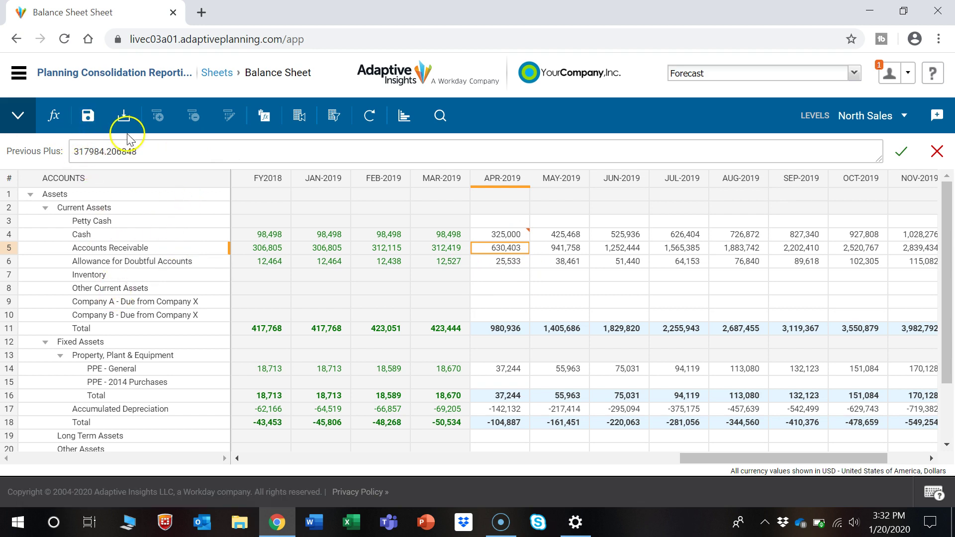
Export the sheet to Balance_Sheet (2).xlsx, open it in Excel, then close the workbook
left_click(128, 155)
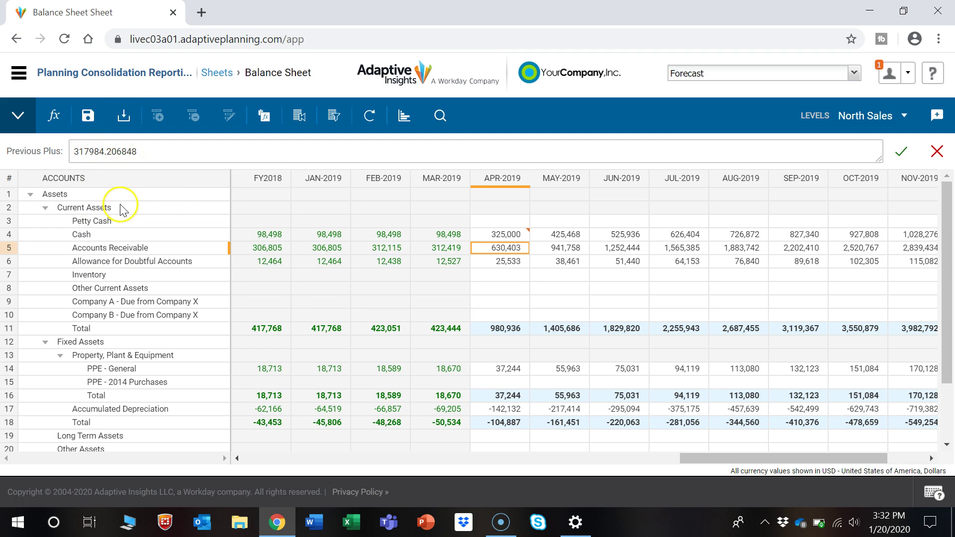
left_click(123, 118)
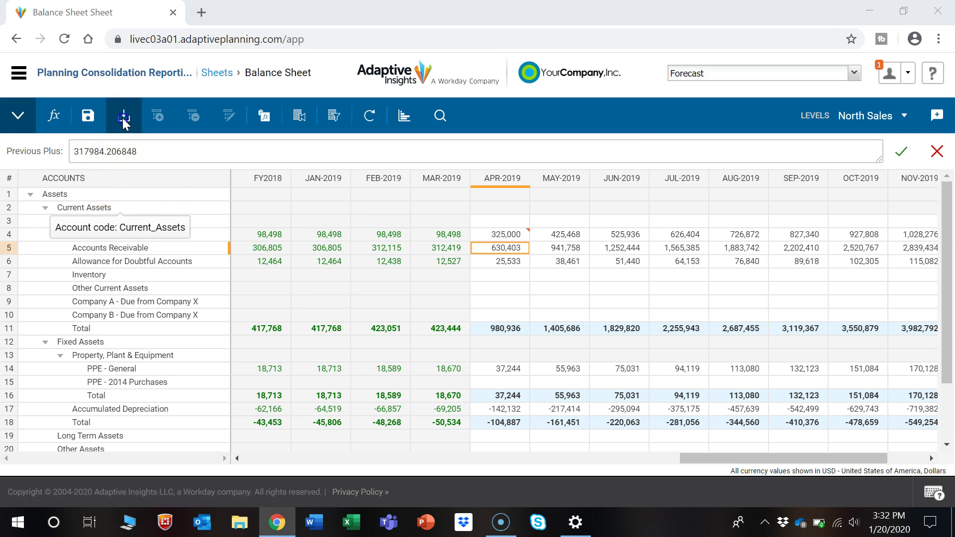
left_click(544, 124)
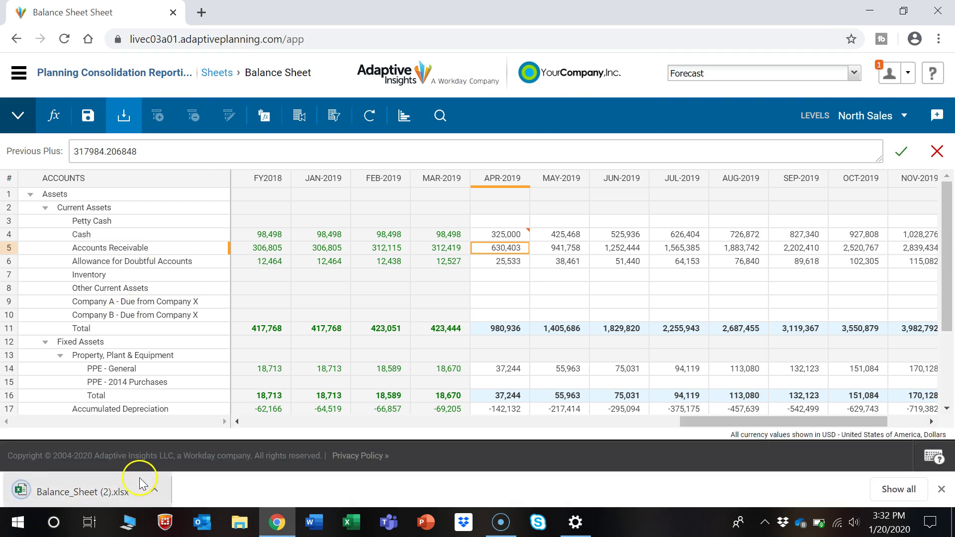
left_click(140, 485)
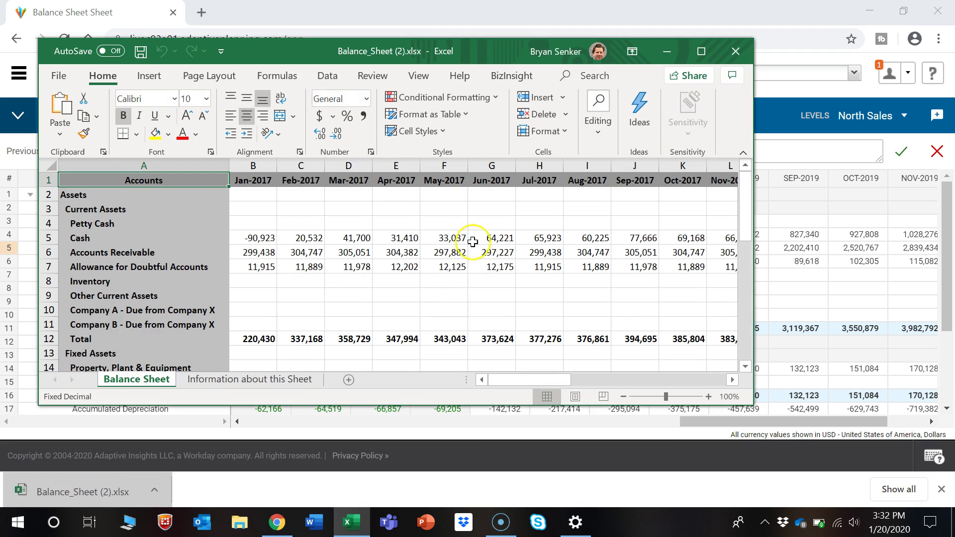
left_click(737, 50)
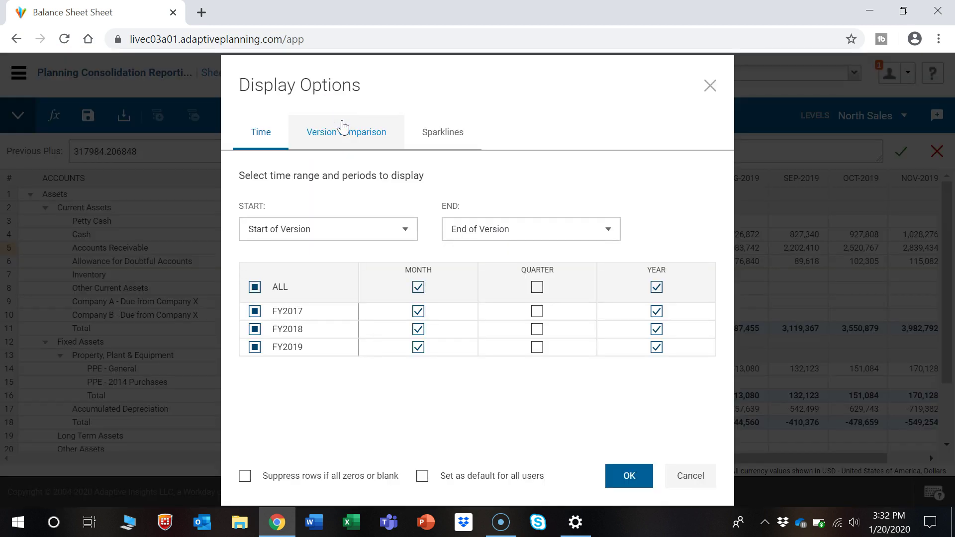
Uncheck MONTH ALL in Display Options so only FY2017–FY2019 columns show, confirming the save
left_click(337, 141)
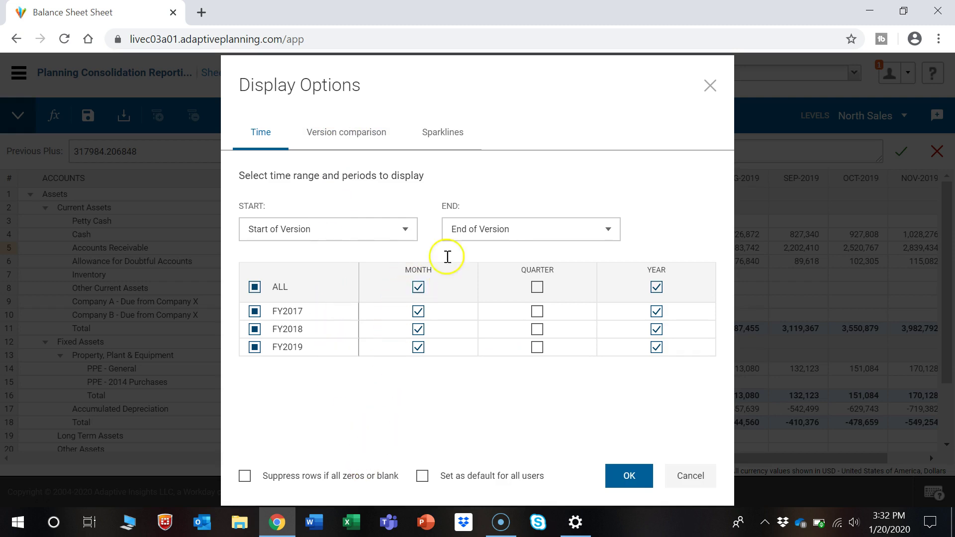
left_click(418, 288)
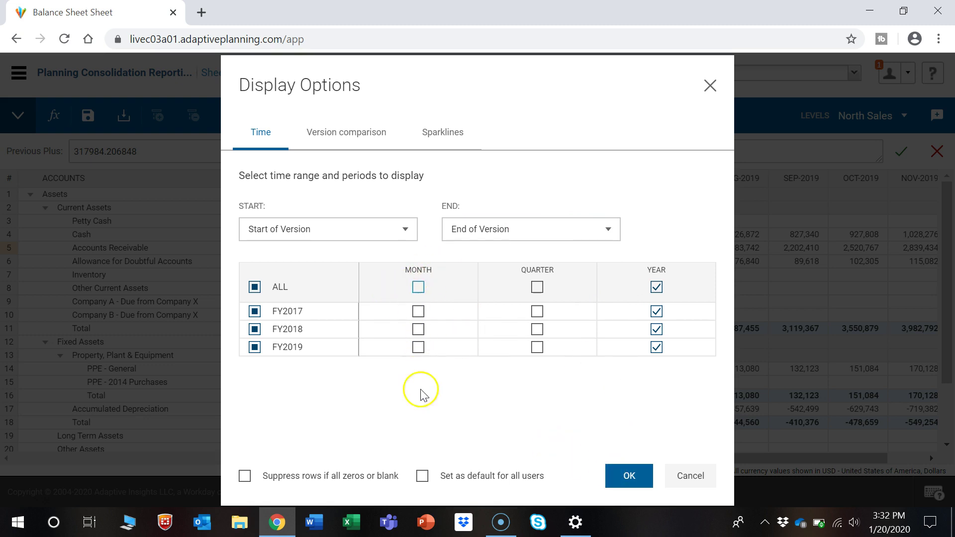
left_click(618, 477)
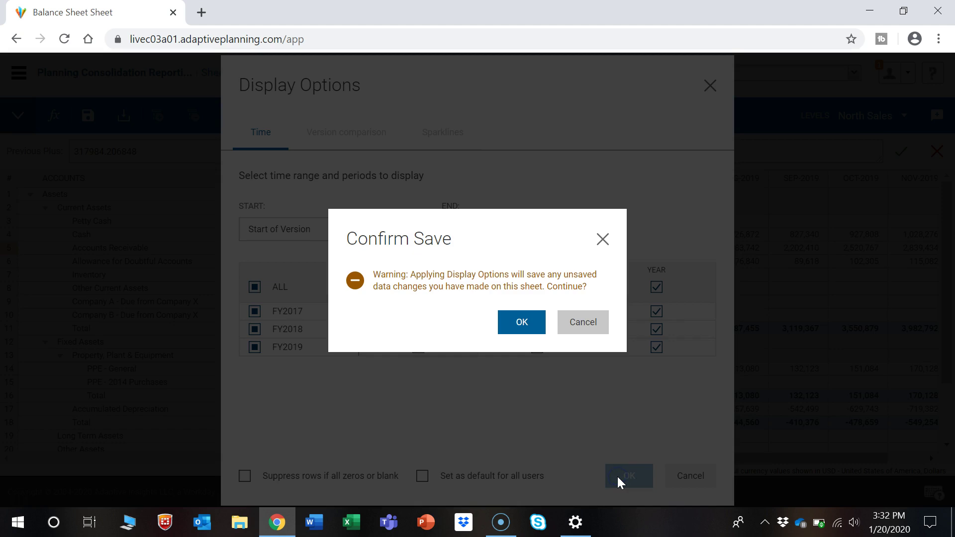
left_click(513, 322)
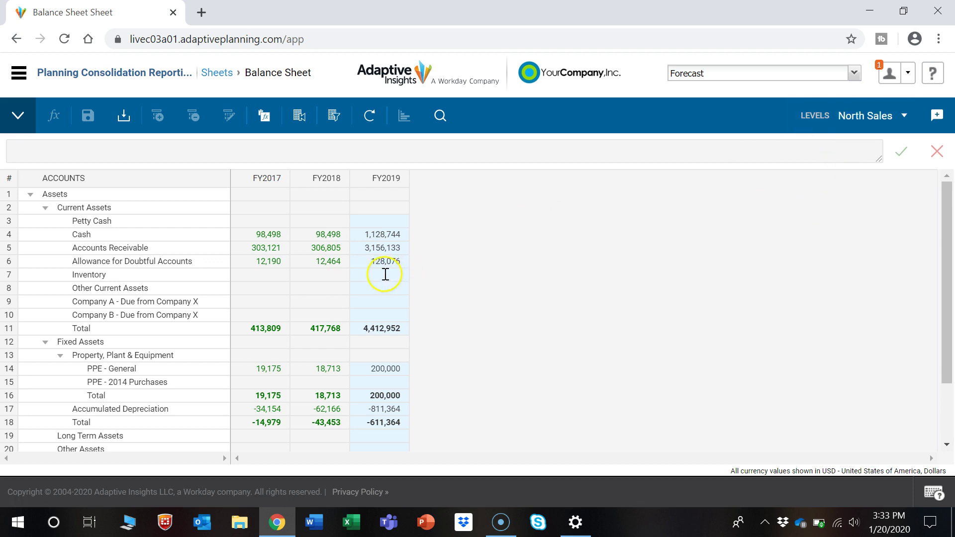
Switch the LEVELS selector from North Sales to Company A
left_click(854, 125)
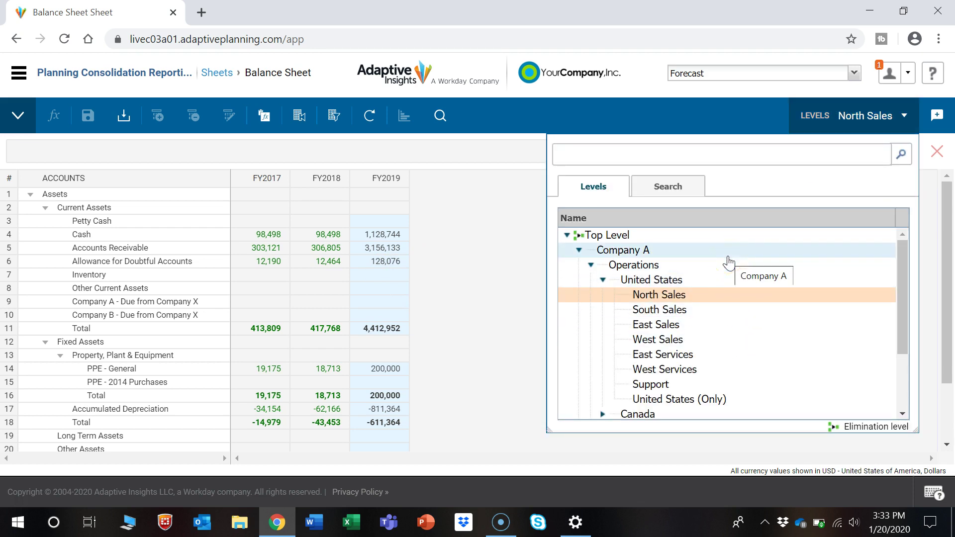
left_click(728, 256)
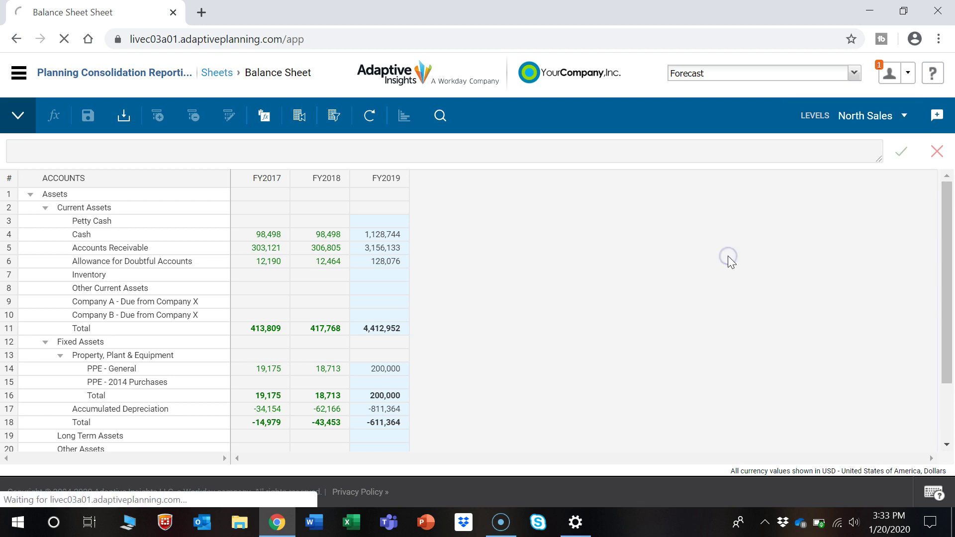